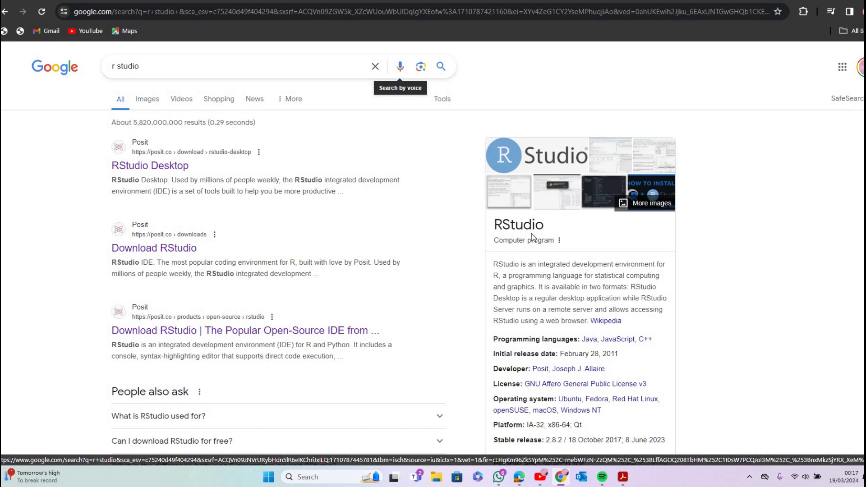
- Search Google for "r studio download" and open Posit's RStudio Desktop download page
scroll(531, 234, "down", 3)
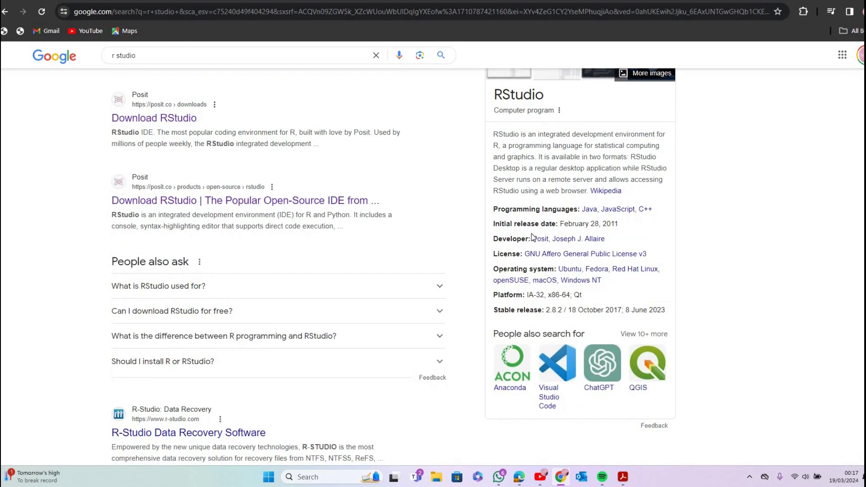
scroll(532, 233, "down", 6)
scroll(531, 233, "up", 10)
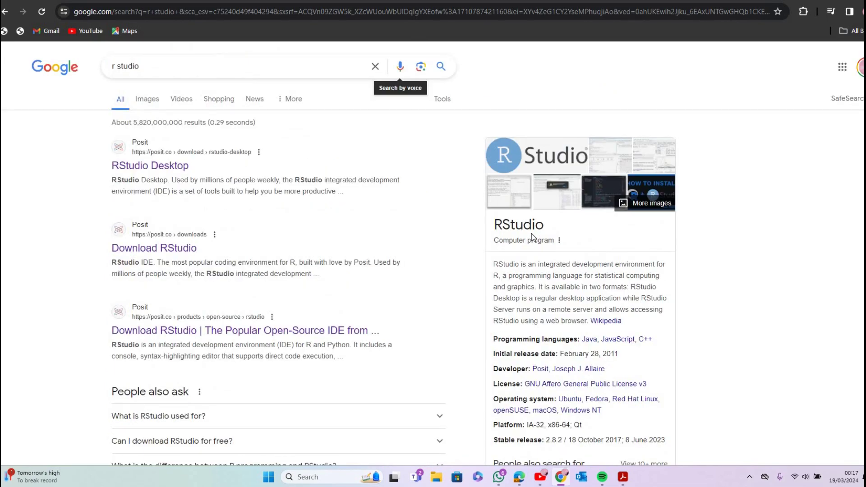
left_click(154, 66)
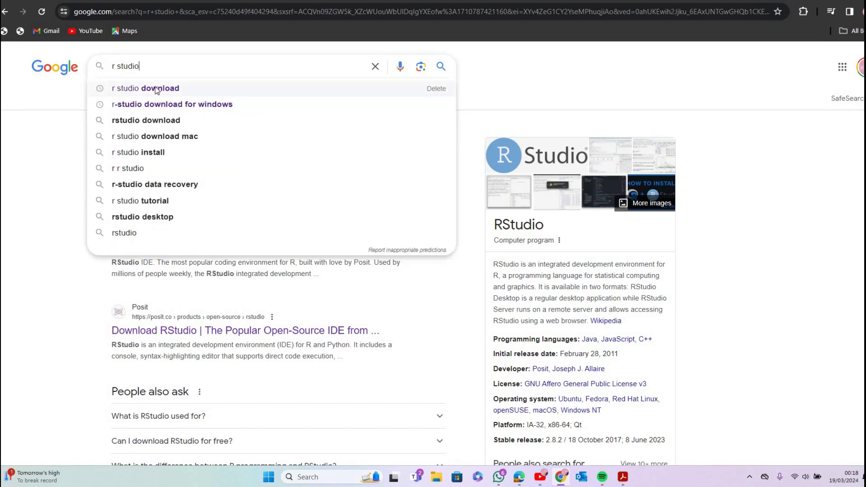
left_click(155, 89)
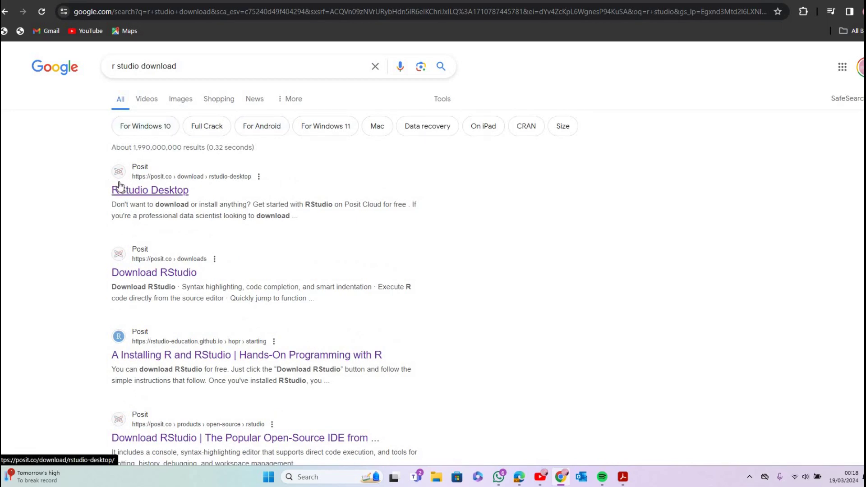
left_click(161, 197)
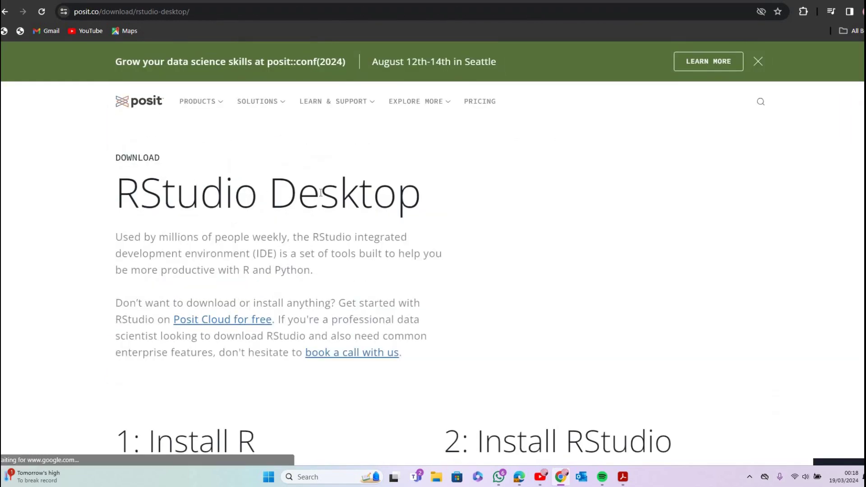
- Examine the RStudio Desktop page's R and RStudio install options and its installer and tarball lists for each operating system
scroll(331, 192, "down", 5)
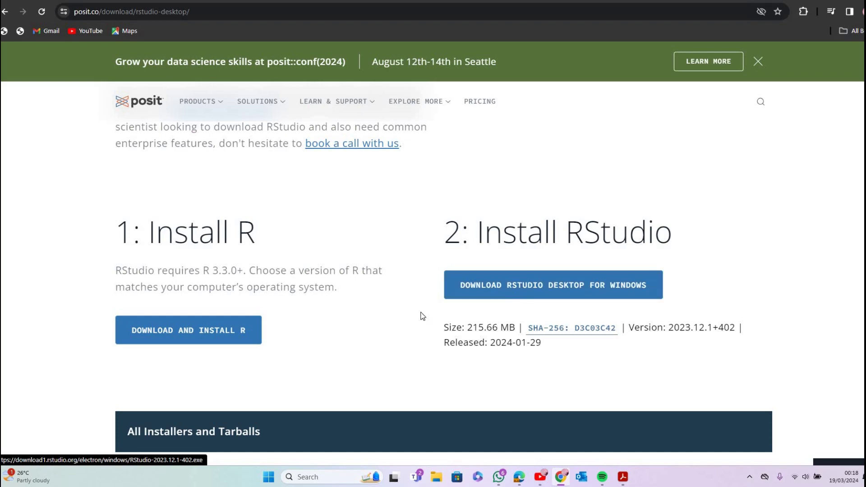
scroll(422, 316, "up", 2)
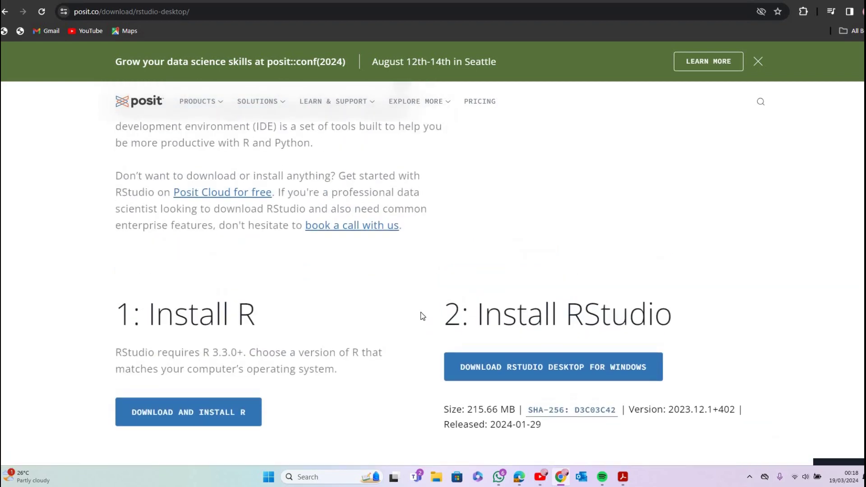
scroll(422, 316, "down", 3)
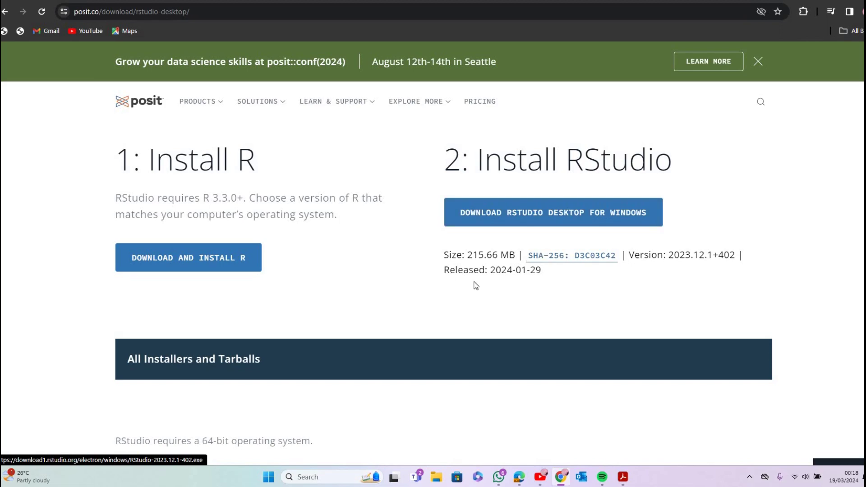
scroll(476, 285, "down", 10)
scroll(476, 286, "up", 4)
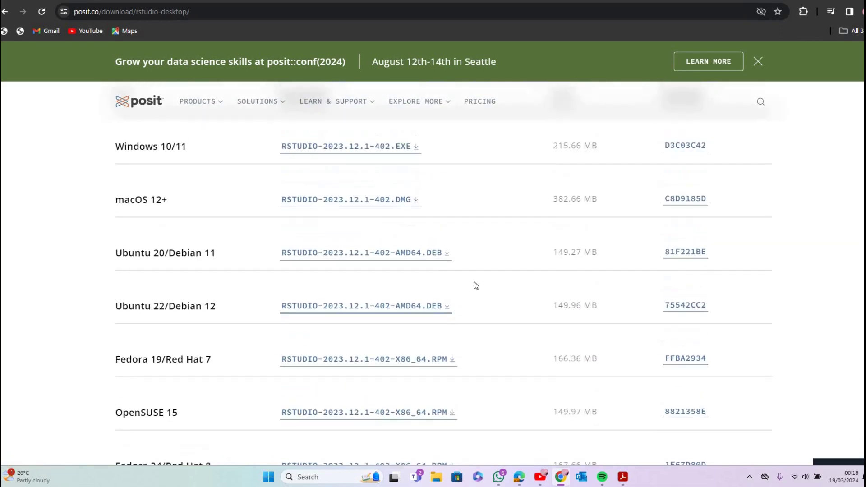
scroll(475, 285, "up", 4)
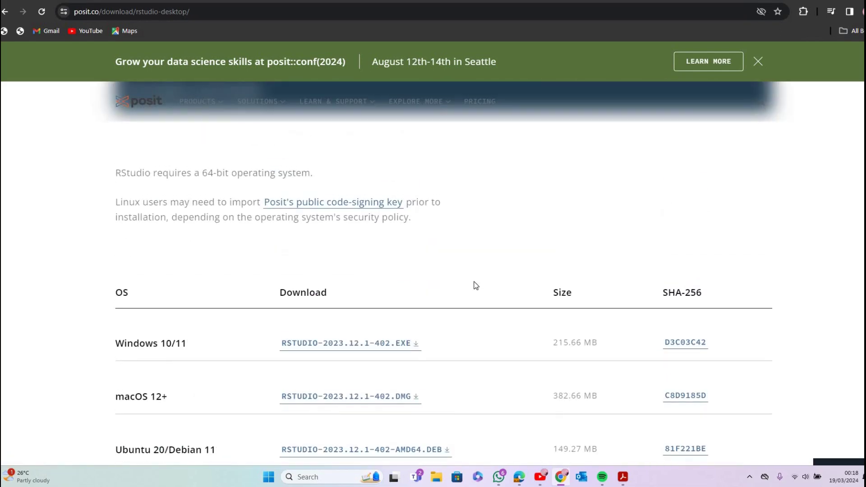
scroll(475, 285, "down", 3)
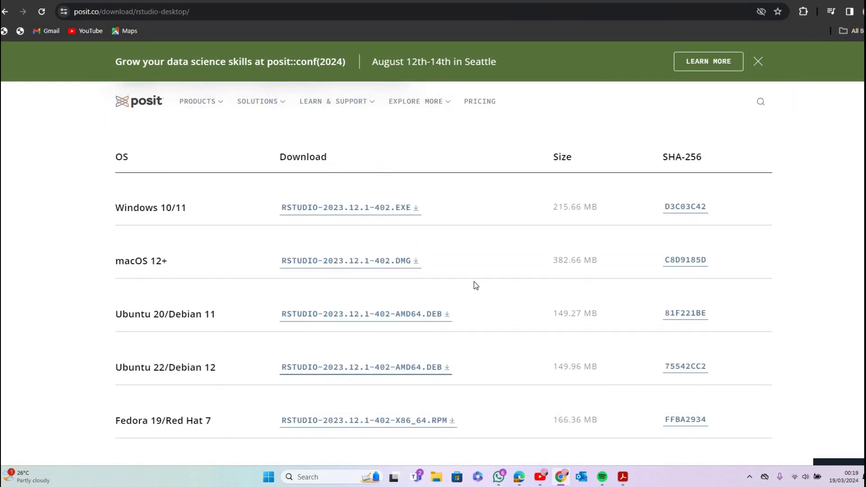
scroll(476, 286, "down", 10)
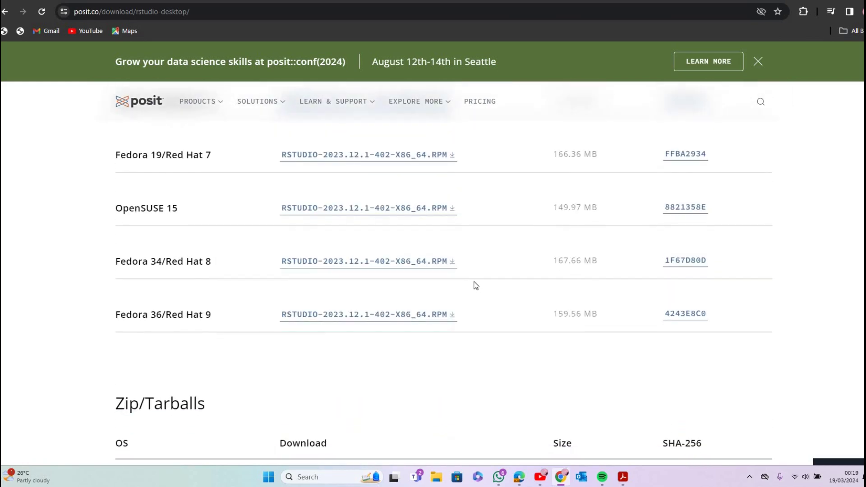
scroll(476, 285, "down", 4)
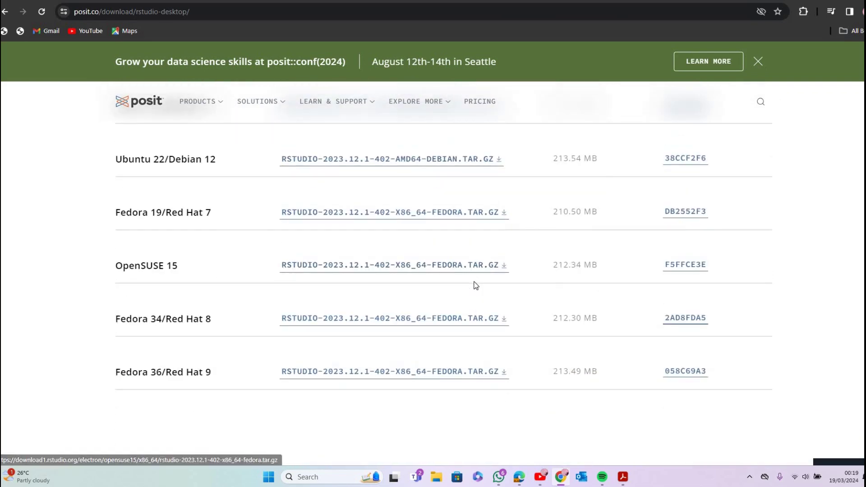
scroll(475, 286, "down", 4)
scroll(476, 285, "down", 6)
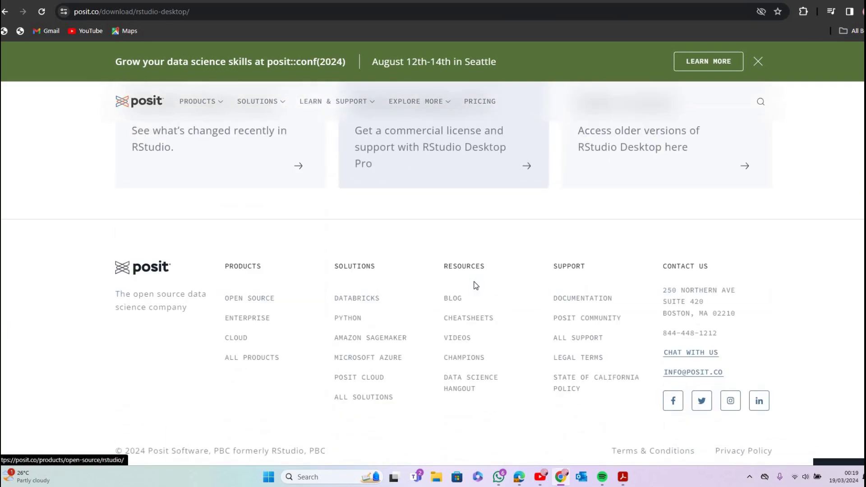
scroll(475, 285, "up", 15)
scroll(475, 285, "up", 20)
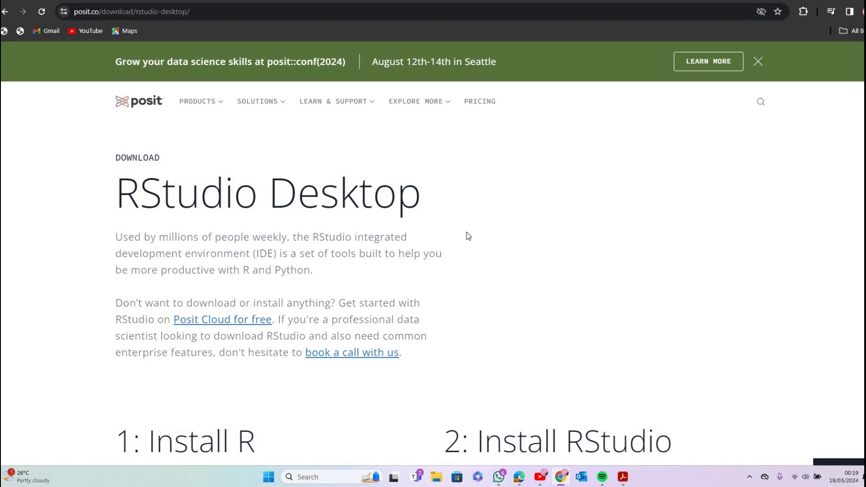
scroll(487, 239, "down", 6)
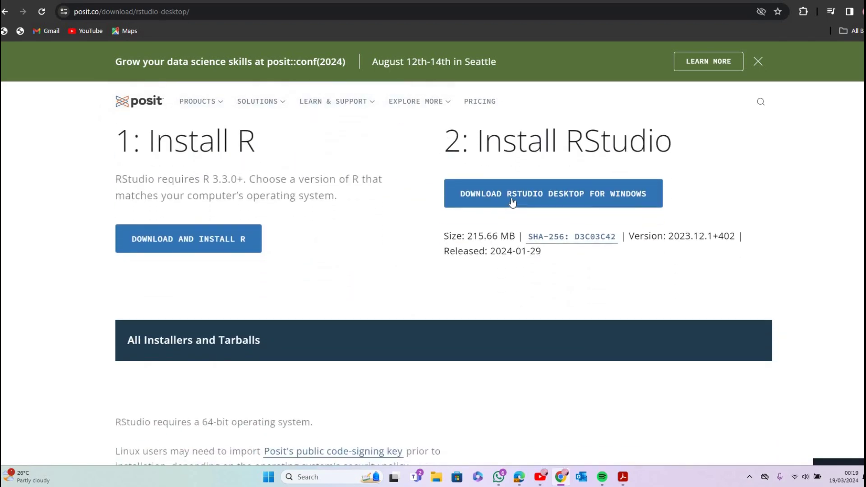
left_click(511, 197)
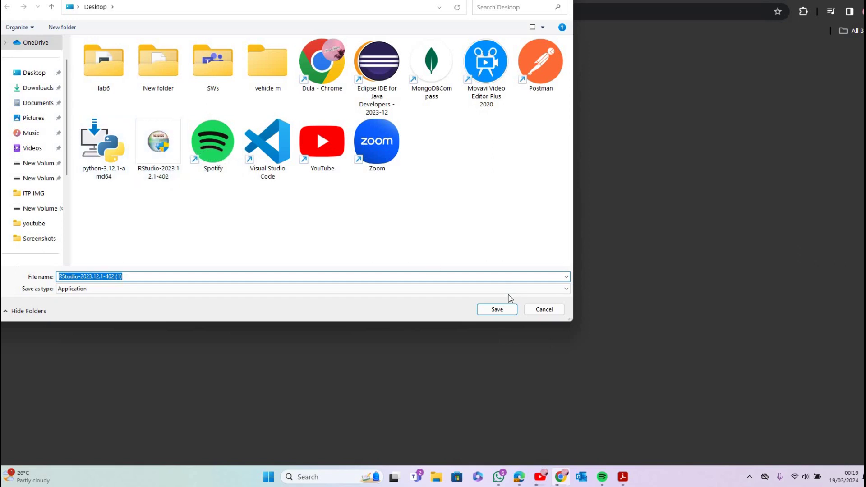
left_click(561, 312)
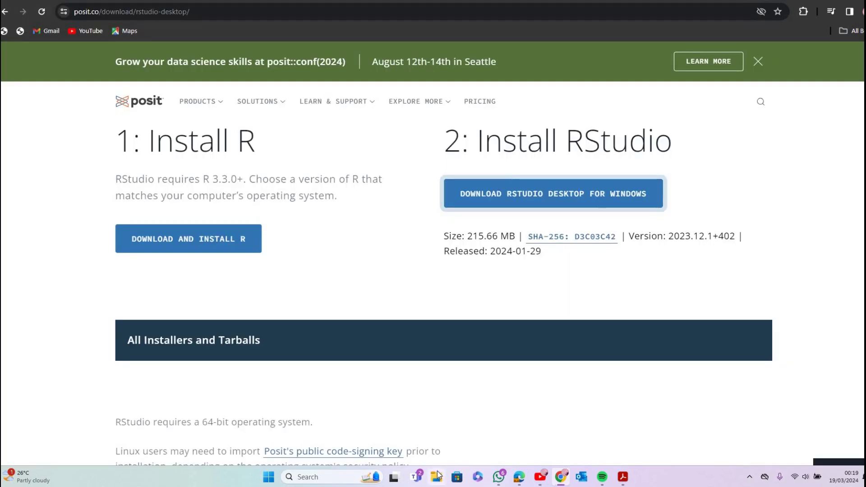
- Switch to File Explorer and look through the Downloads folder for the RStudio installer, then minimize the window
left_click(436, 477)
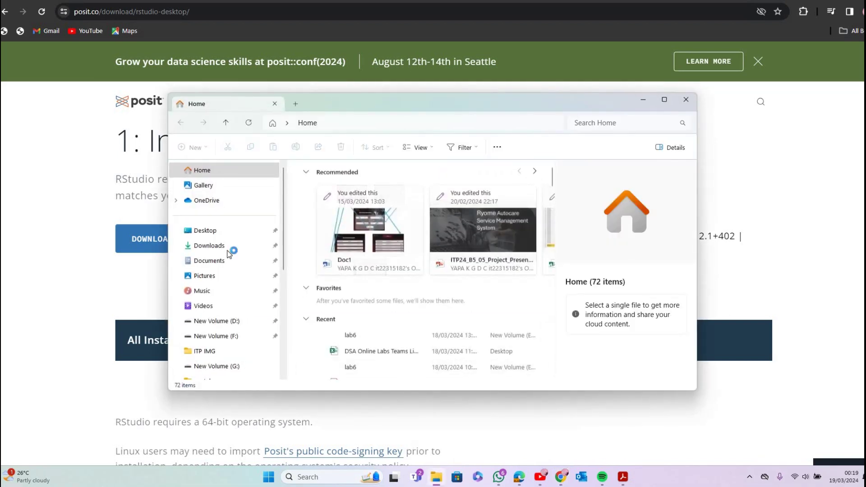
left_click(221, 247)
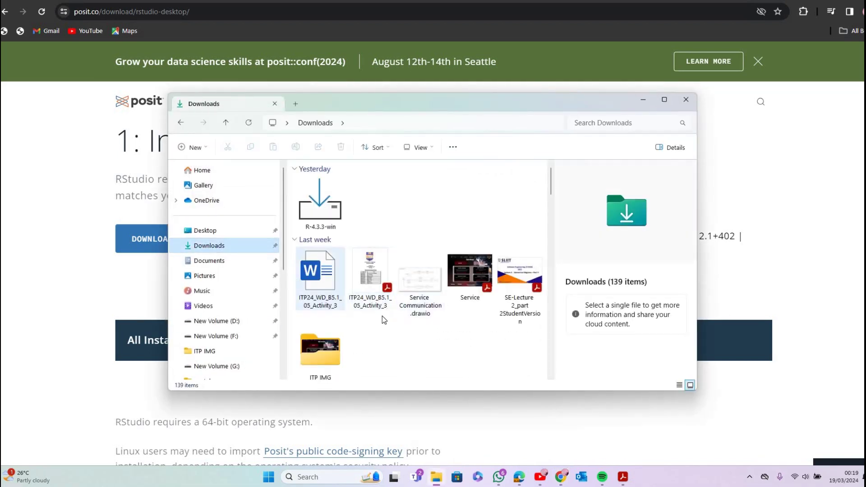
scroll(383, 316, "down", 1)
scroll(383, 319, "down", 2)
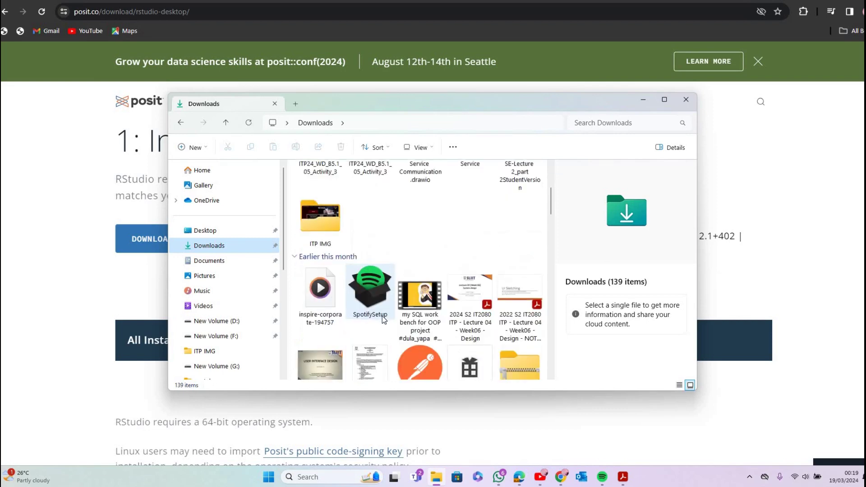
scroll(382, 319, "up", 3)
scroll(382, 315, "down", 10)
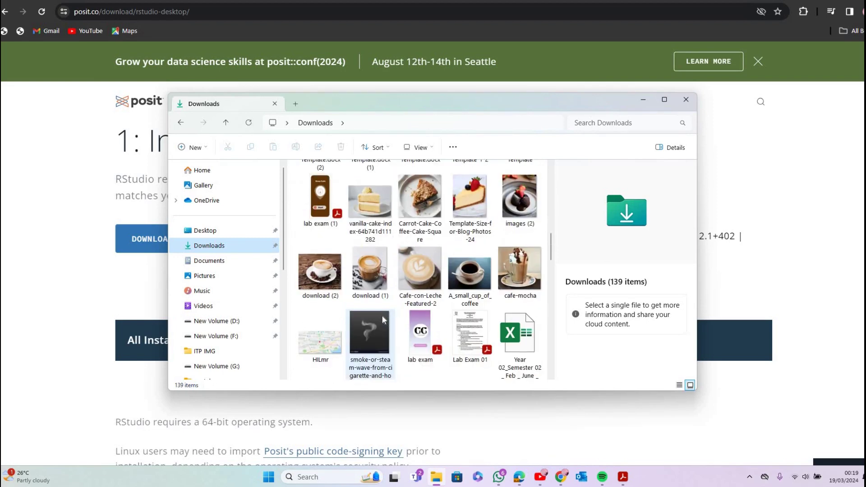
scroll(381, 315, "down", 10)
scroll(382, 320, "down", 5)
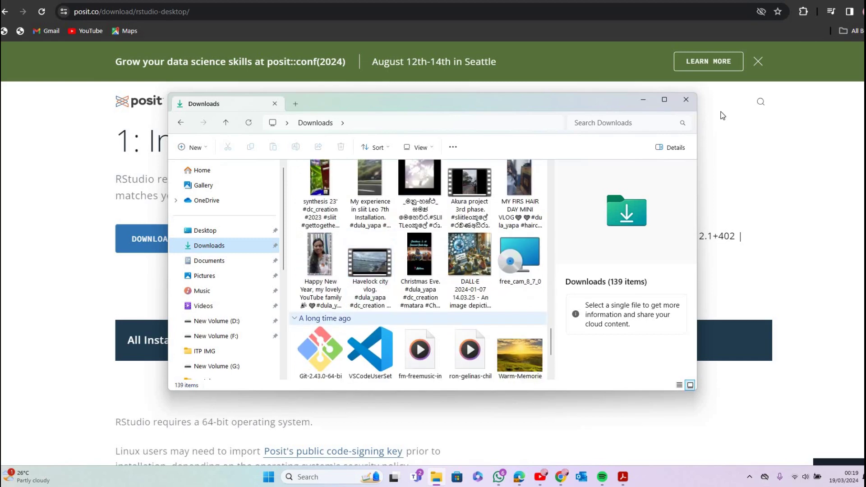
left_click(643, 99)
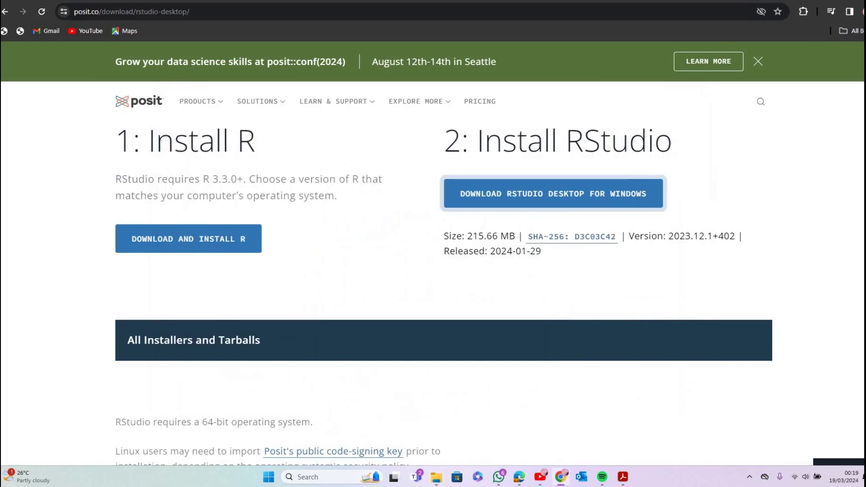
- Run the RStudio installer from the browser's download list and accept the destination folder C:\Program Files\RStudio
left_click(862, 12)
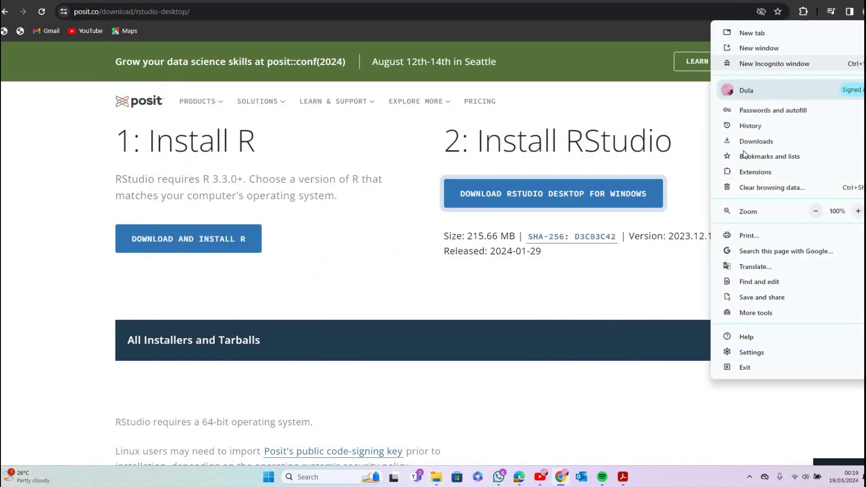
left_click(756, 141)
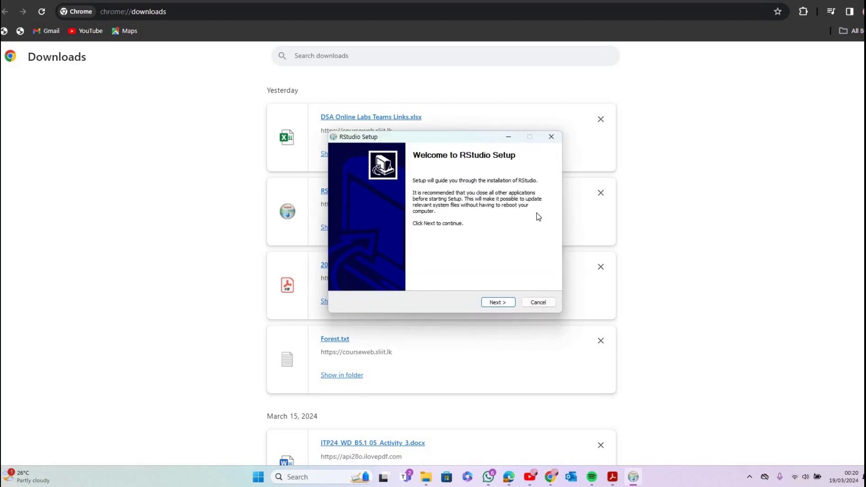
left_click(497, 302)
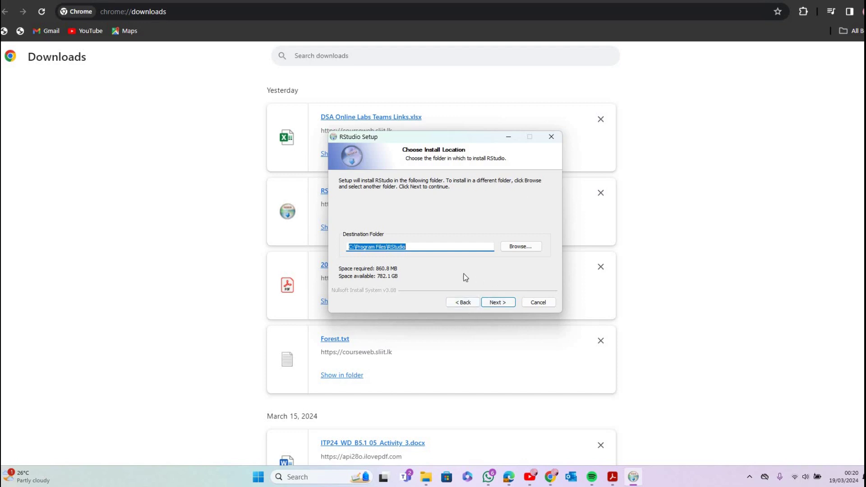
left_click(509, 305)
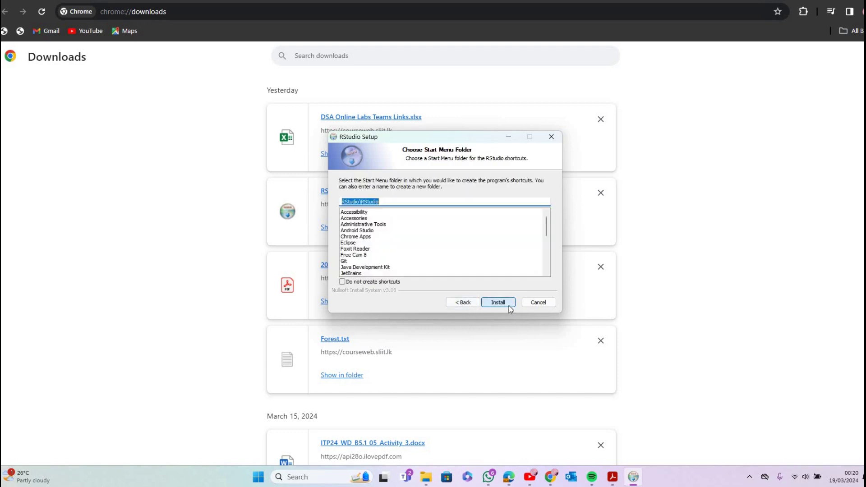
- Choose the existing RStudio folder as the Start menu location for the program's shortcuts, giving RStudio\RStudio
scroll(486, 272, "down", 1)
scroll(486, 273, "down", 5)
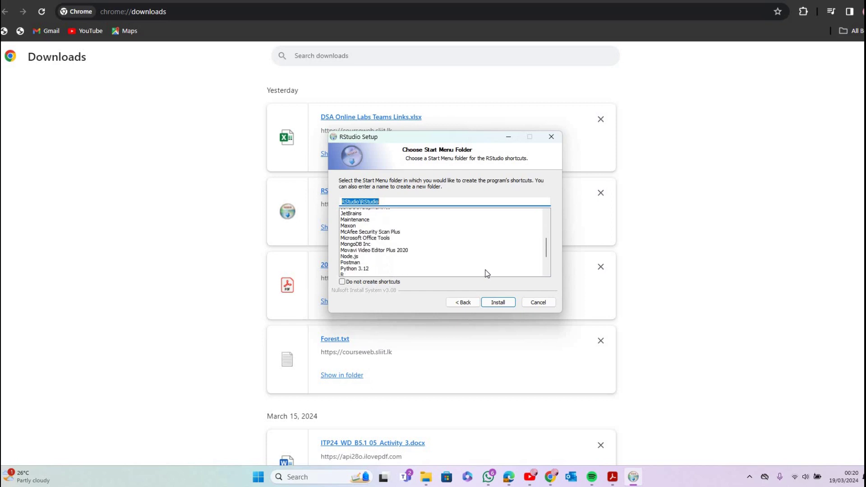
scroll(486, 272, "up", 5)
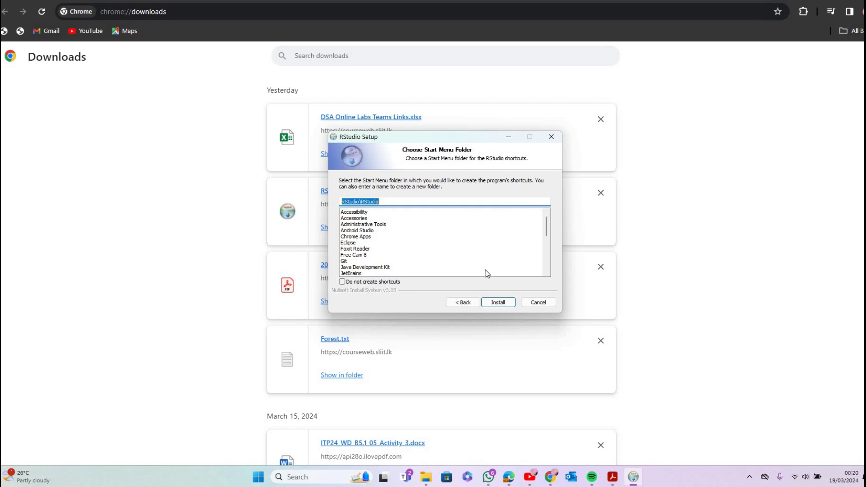
scroll(486, 273, "down", 1)
scroll(486, 274, "down", 2)
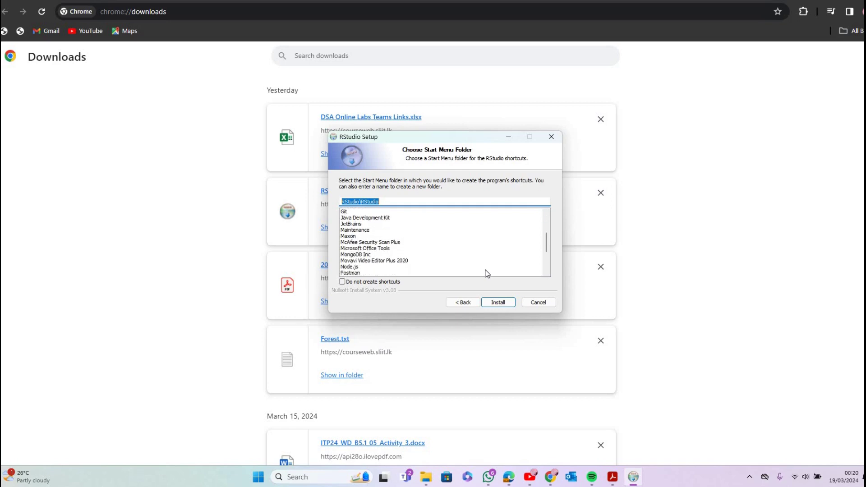
scroll(486, 274, "down", 1)
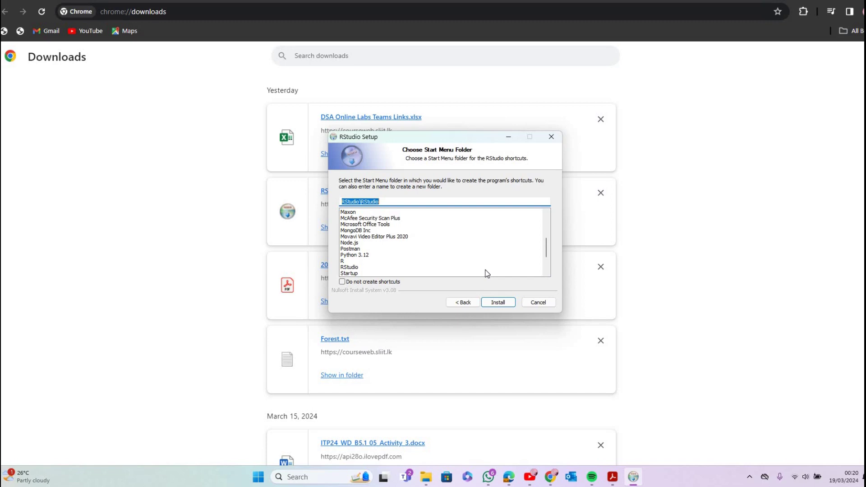
left_click(354, 268)
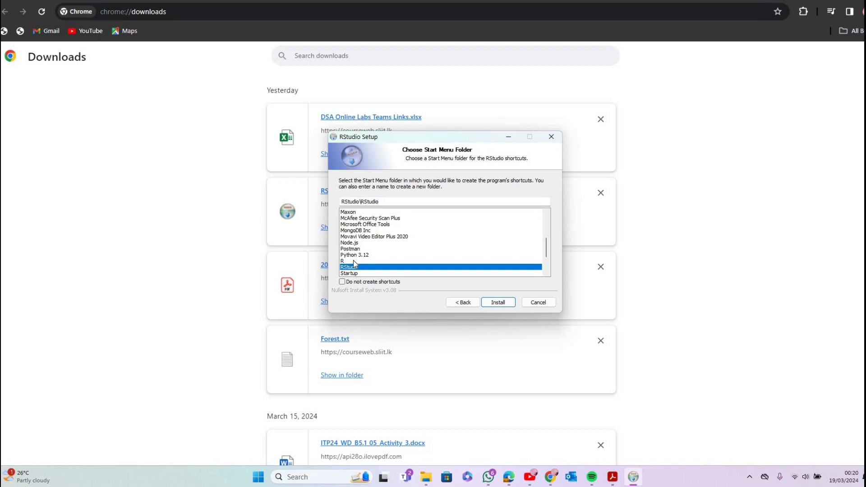
left_click(353, 261)
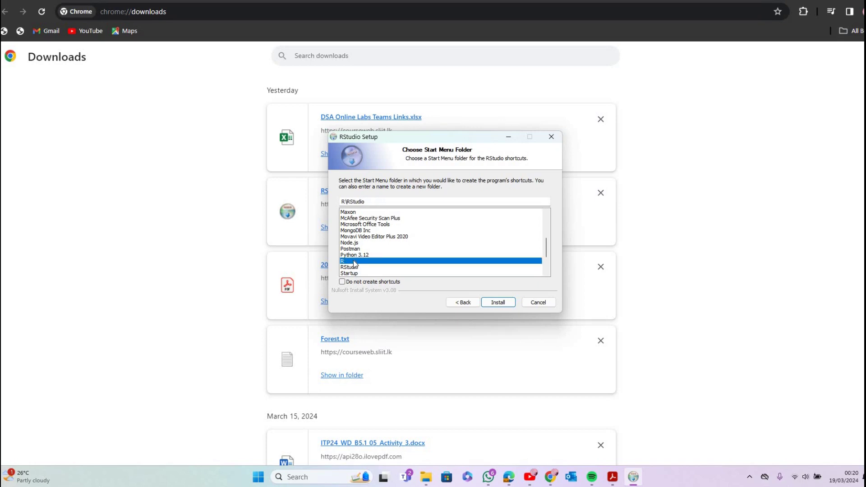
left_click(355, 268)
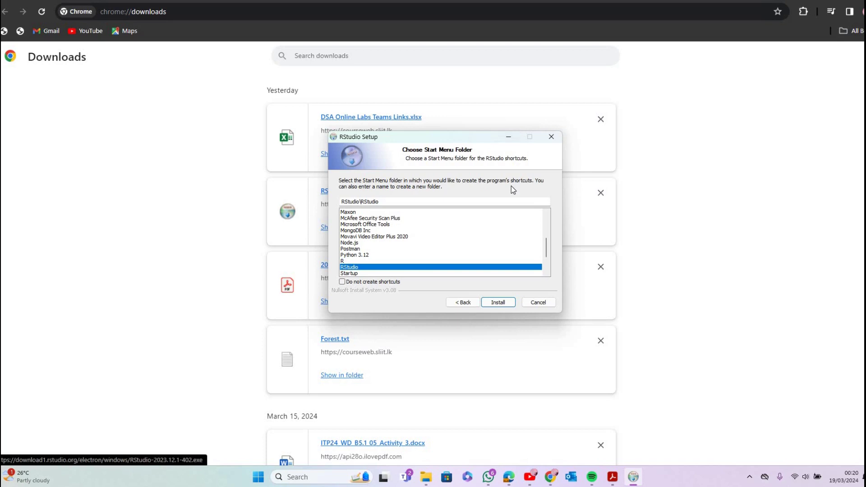
- Quit RStudio Setup without installing and dismiss the Program Compatibility Assistant notice about RStudio
left_click(550, 141)
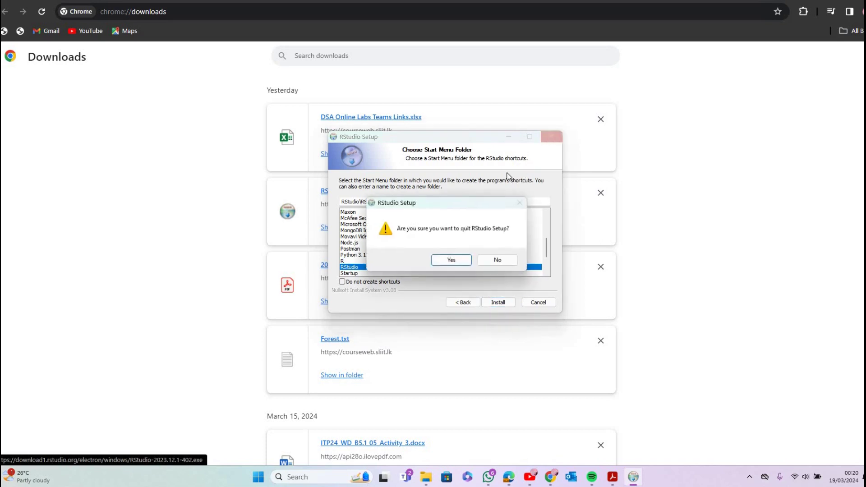
left_click(451, 261)
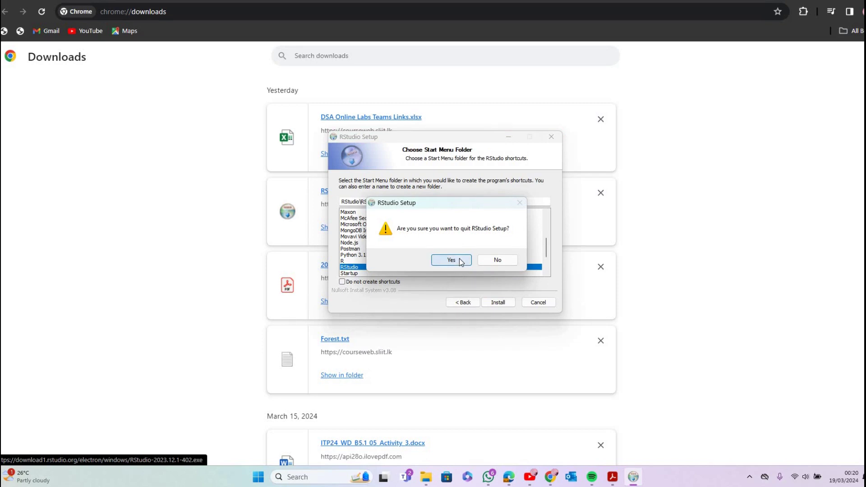
left_click(342, 477)
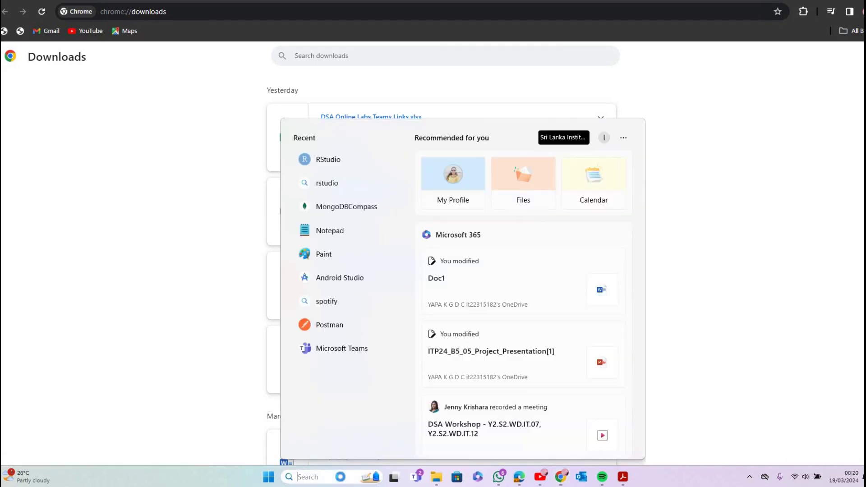
left_click(334, 190)
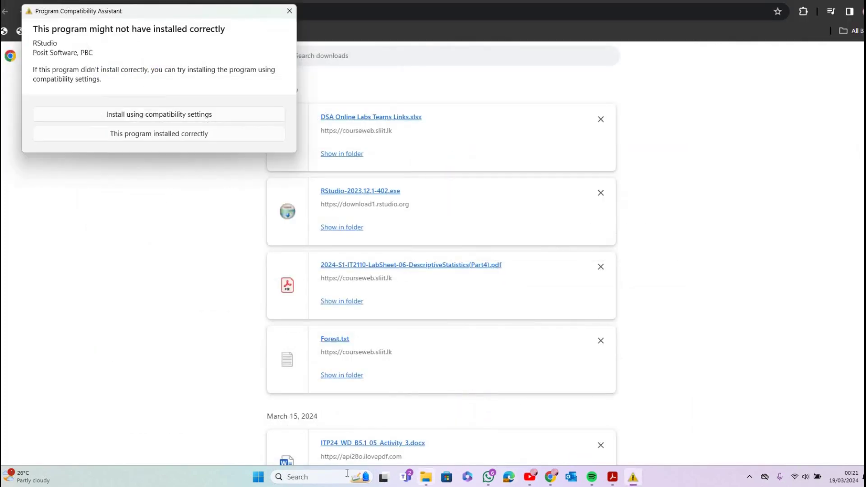
left_click(341, 474)
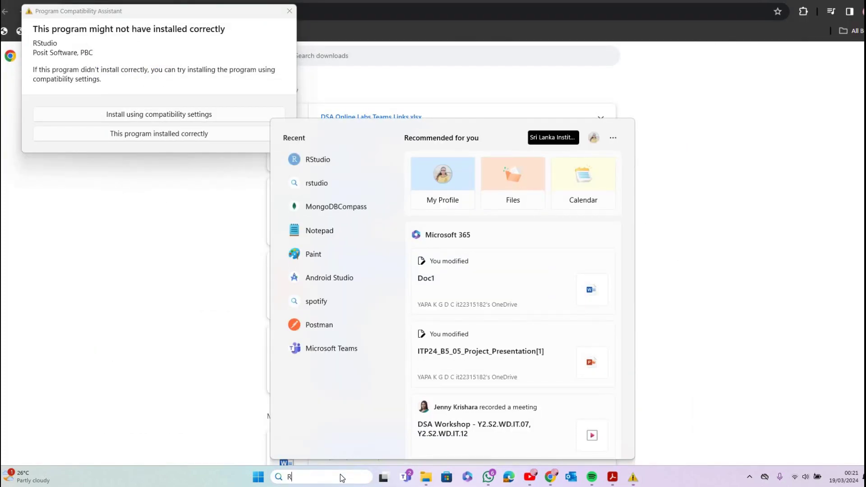
type("R")
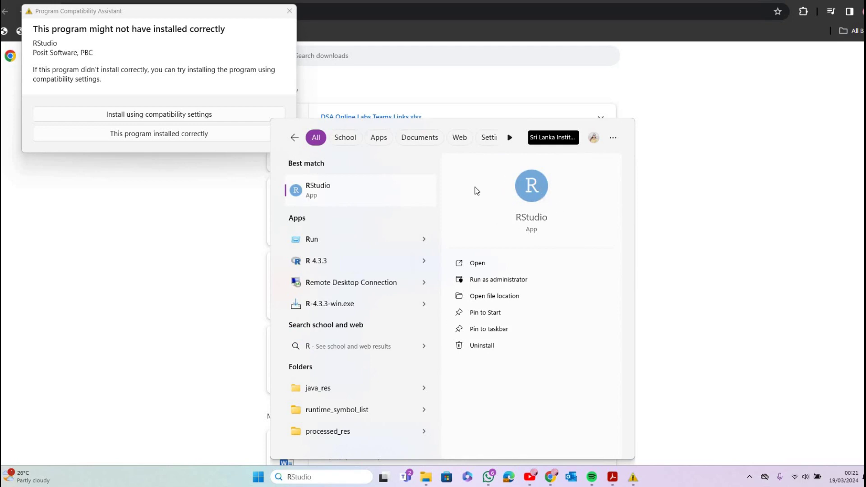
left_click(289, 12)
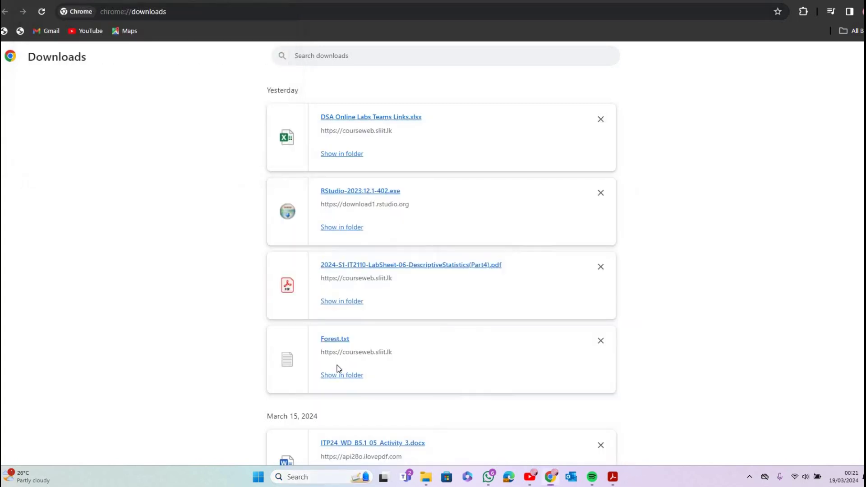
- Find RStudio through the Windows search, launch it and maximize its window
left_click(313, 478)
type("e")
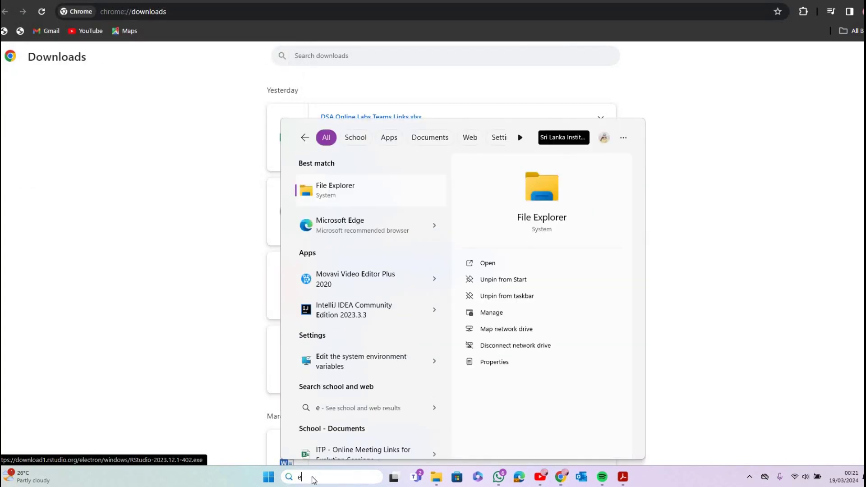
key("BackSpace")
type("r")
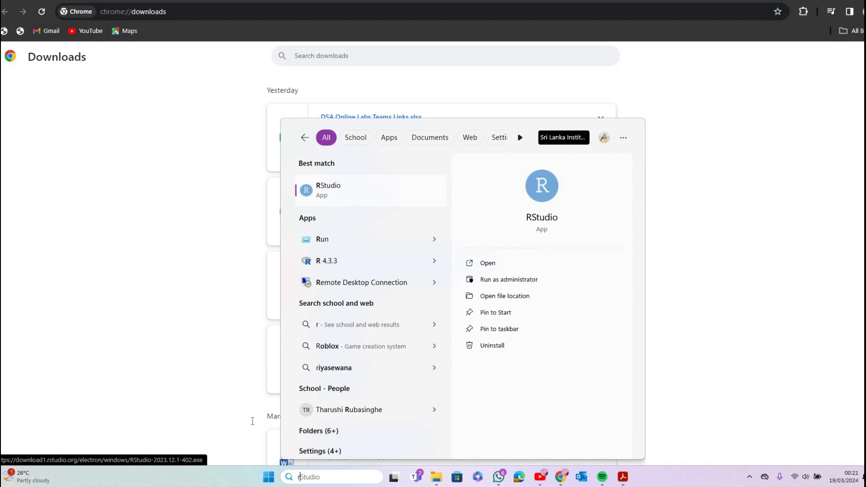
left_click(359, 199)
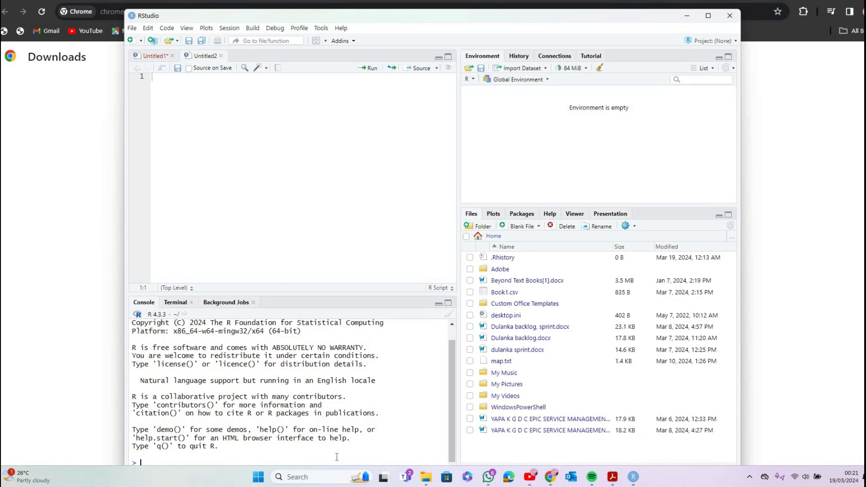
left_click(326, 474)
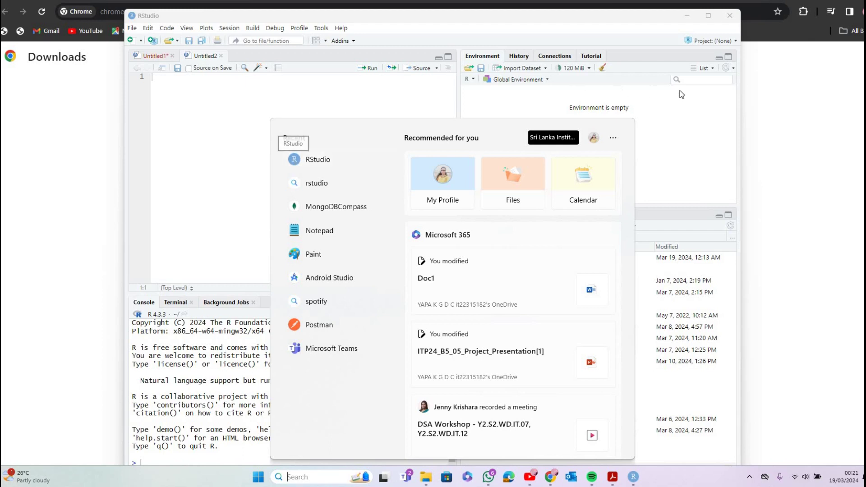
left_click(407, 89)
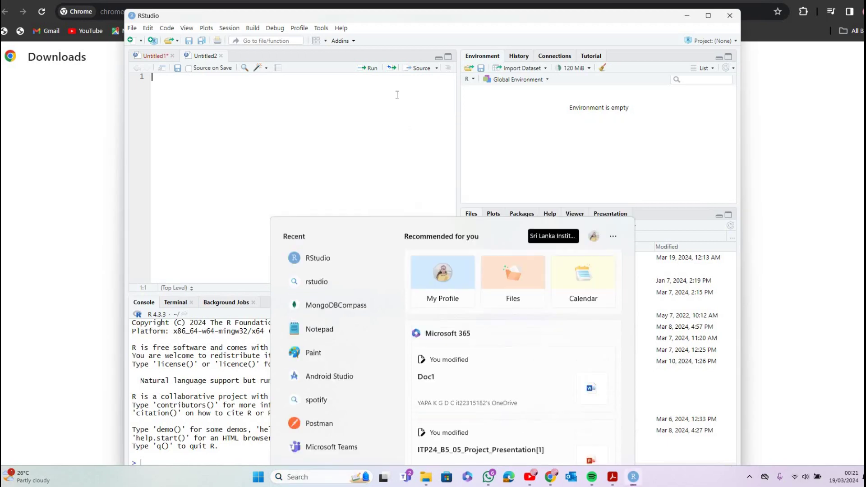
left_click(708, 16)
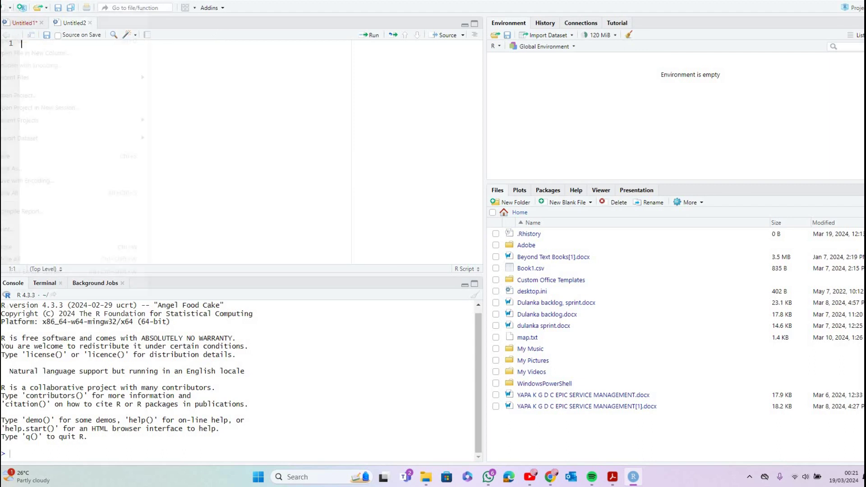
- Create a new blank R Script file in the source editor
left_click(5, 3)
mouse_move(5, 10)
left_click(167, 17)
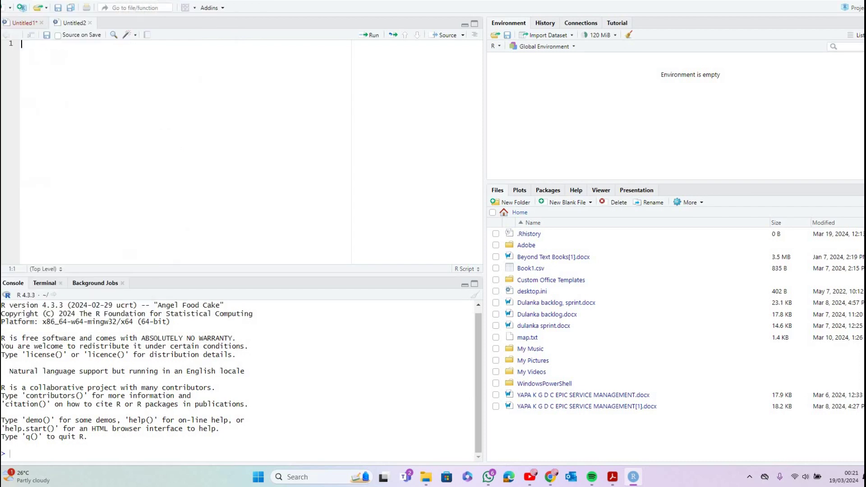
left_click(5, 2)
mouse_move(49, 11)
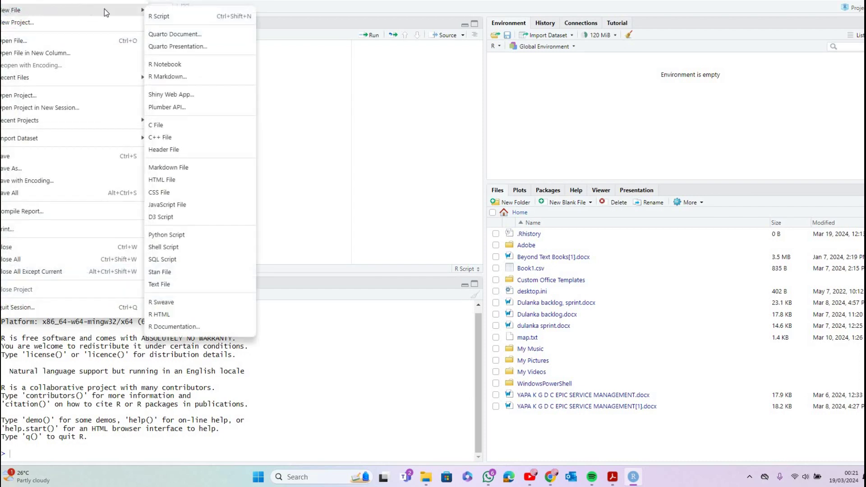
left_click(161, 17)
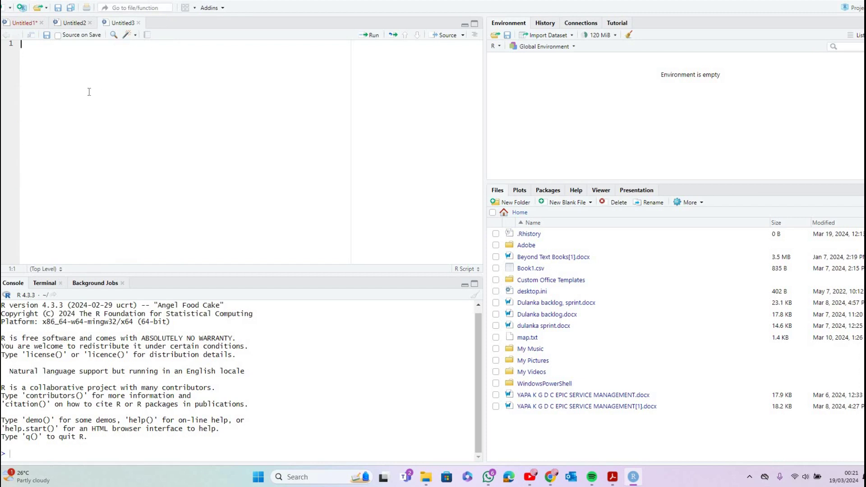
- Show the Terminal, allow RStudio R Session network access through Windows Firewall, and return to the Console
left_click(45, 283)
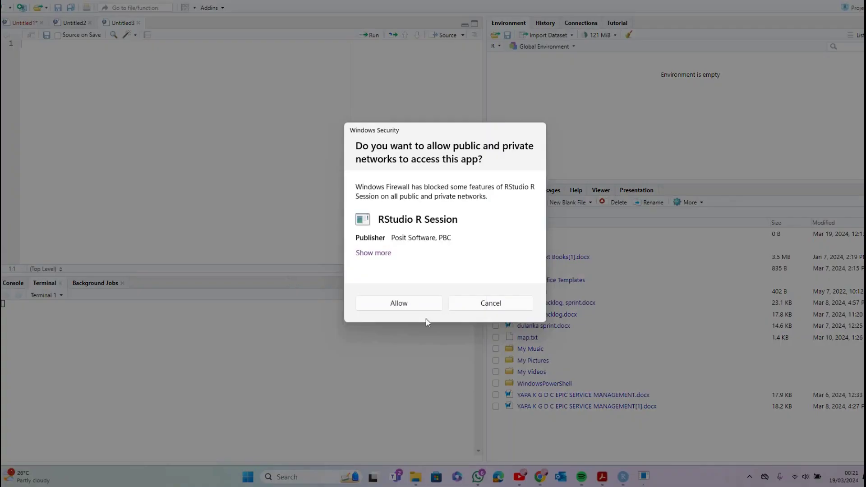
left_click(426, 308)
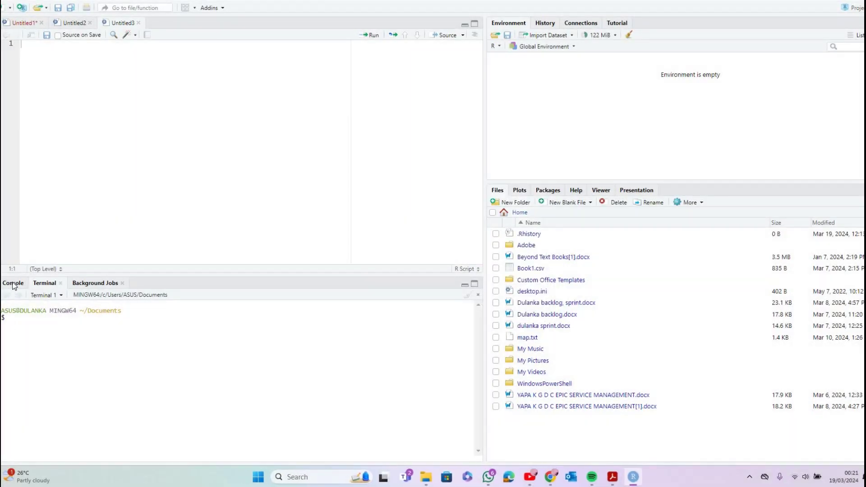
left_click(13, 284)
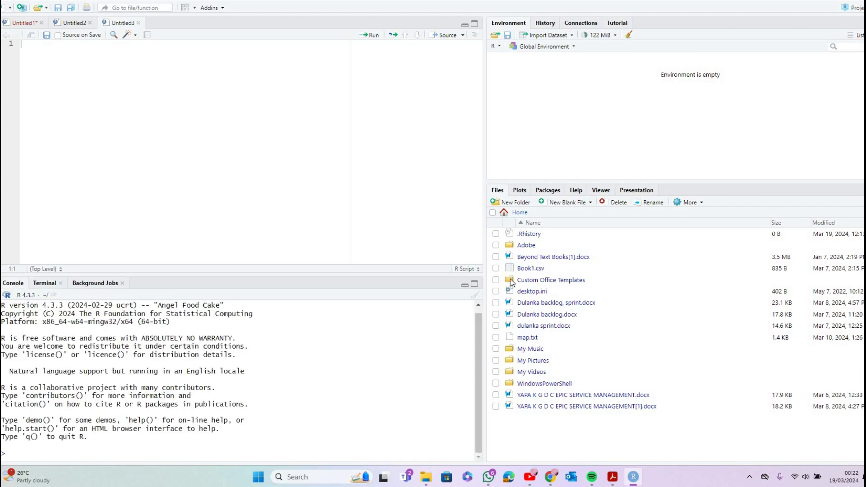
- Clear the console, write getwd() on the first line of the new script and run it
left_click(473, 296)
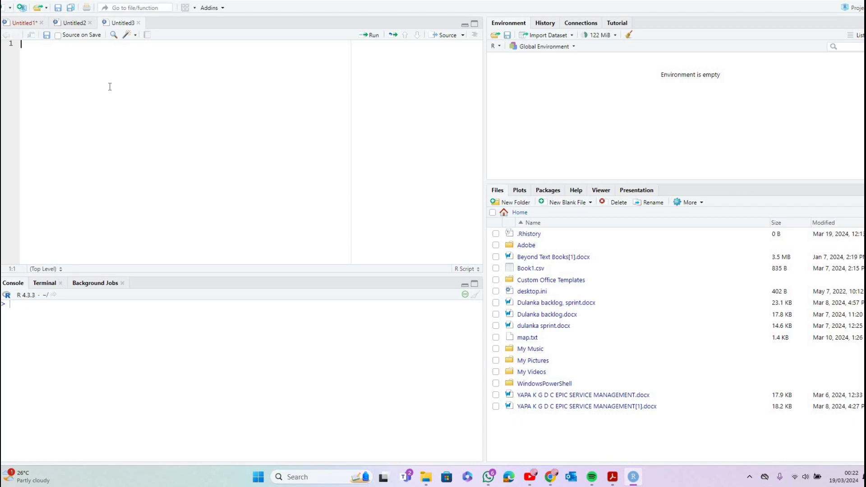
type("get")
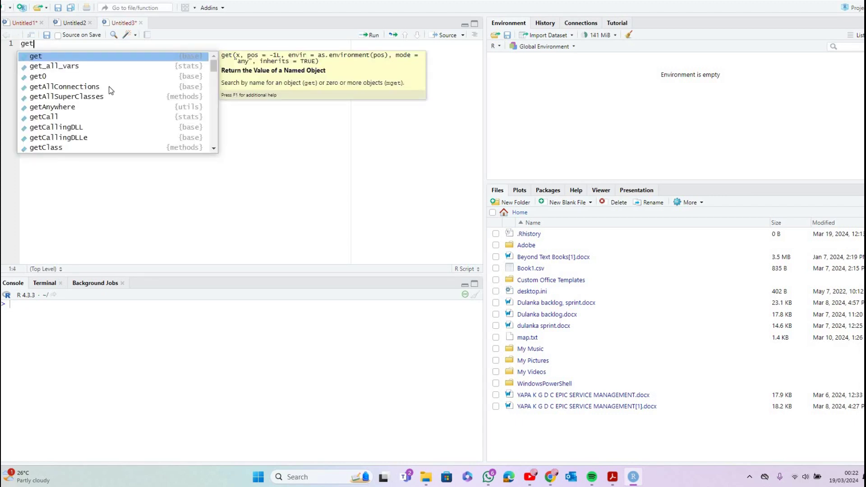
type("wd()")
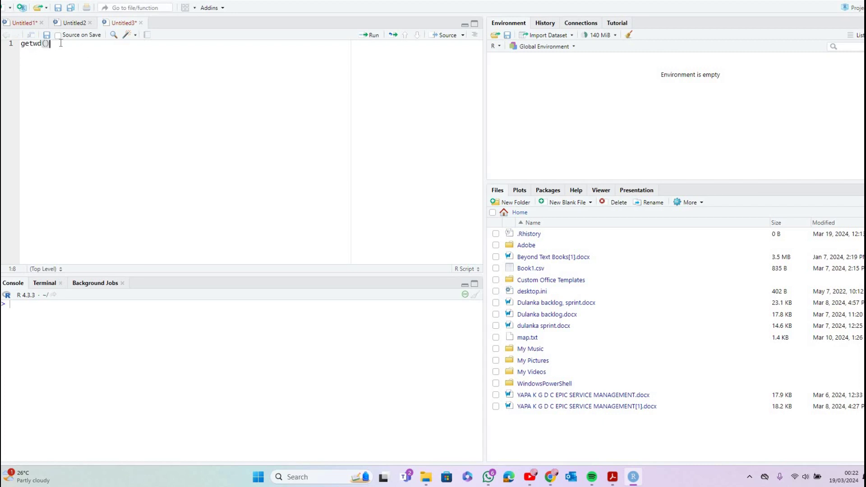
left_click(367, 37)
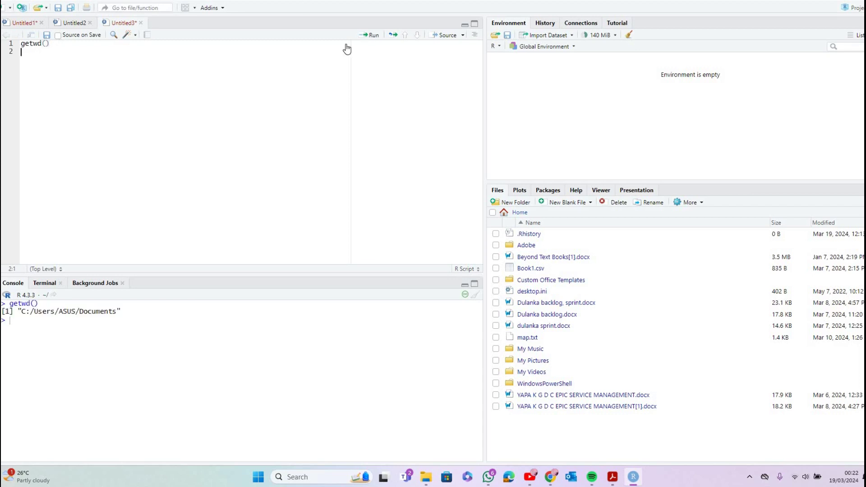